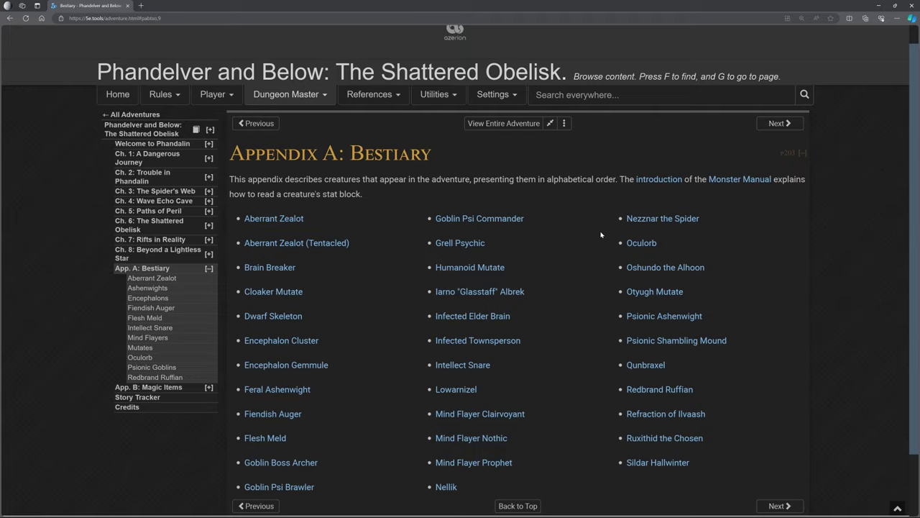
Step: Scroll down the Appendix A bestiary list toward the Intellect Snare entry
scroll(603, 235, down, 1)
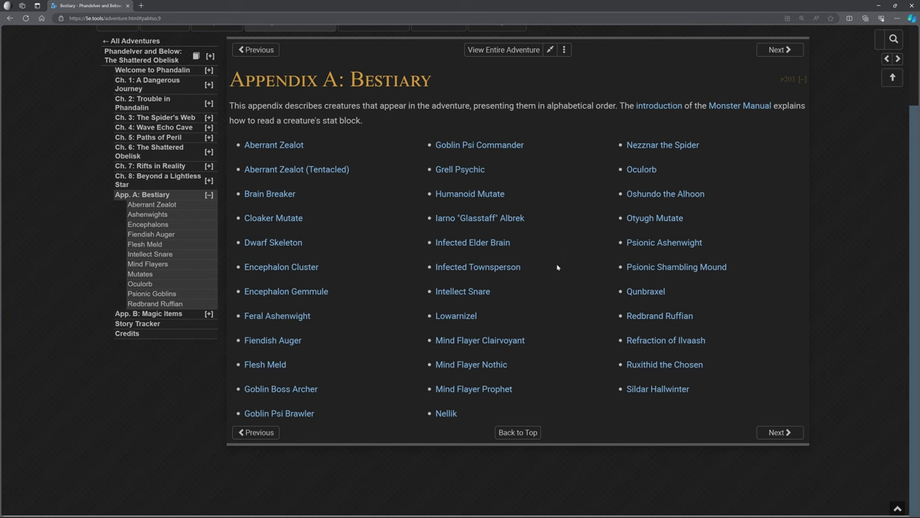
Step: Open the Intellect Snare entry and scroll through its CR 8 stat block
click(463, 291)
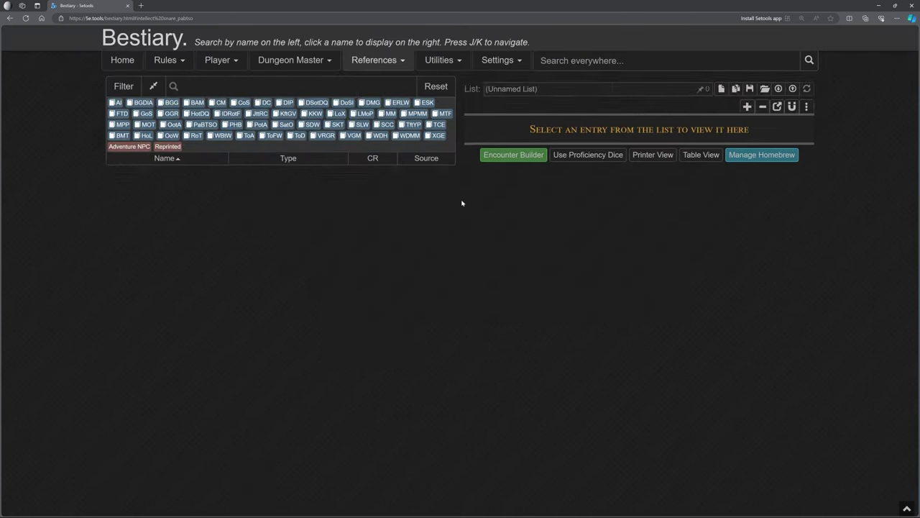
scroll(555, 266, down, 1)
scroll(647, 295, down, 2)
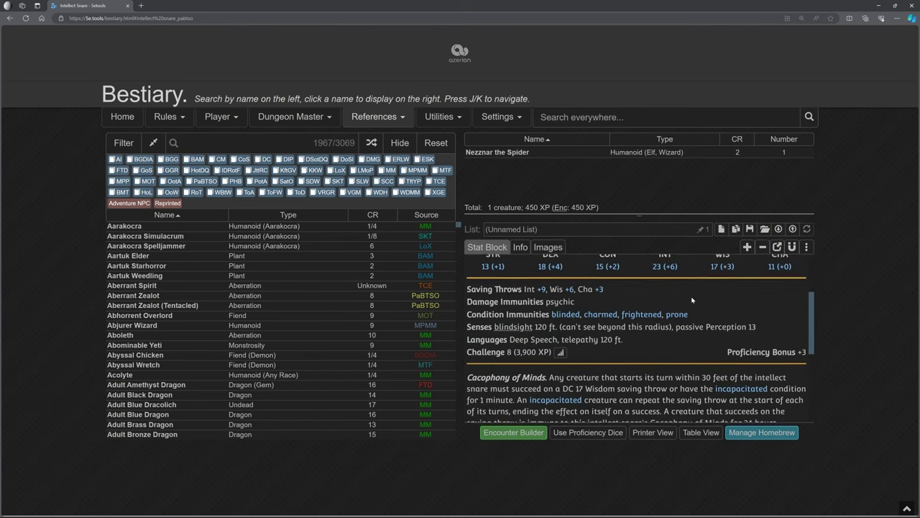
scroll(693, 300, down, 6)
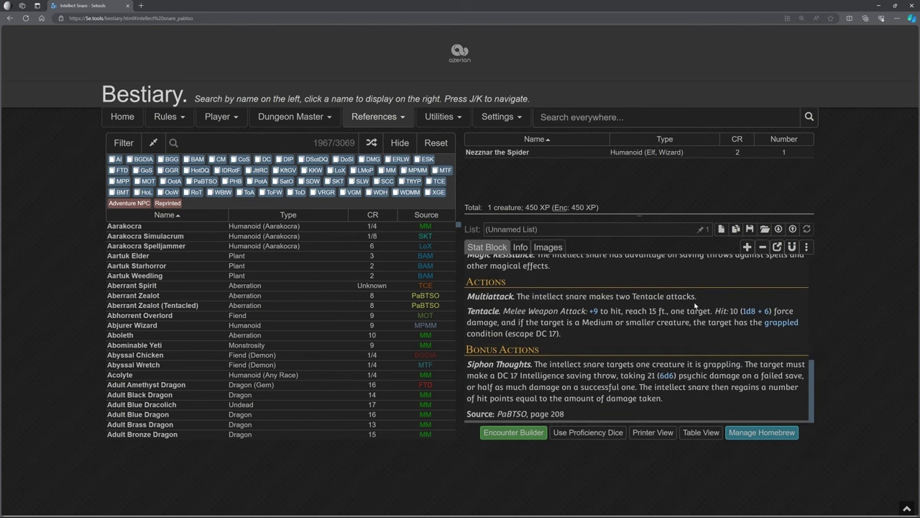
scroll(695, 306, up, 8)
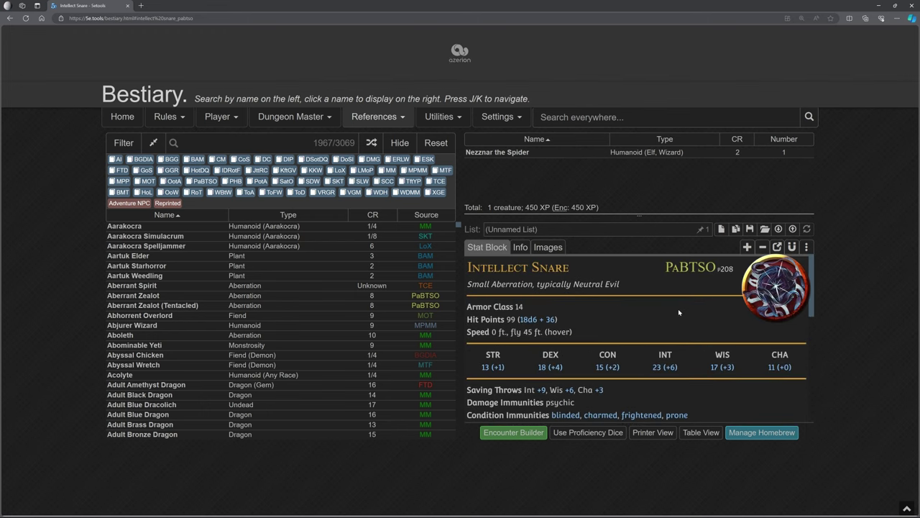
Step: View the Intellect Snare's lore and artwork, return to its stat block, and zoom out to 110%
mouse_move(755, 302)
click(520, 247)
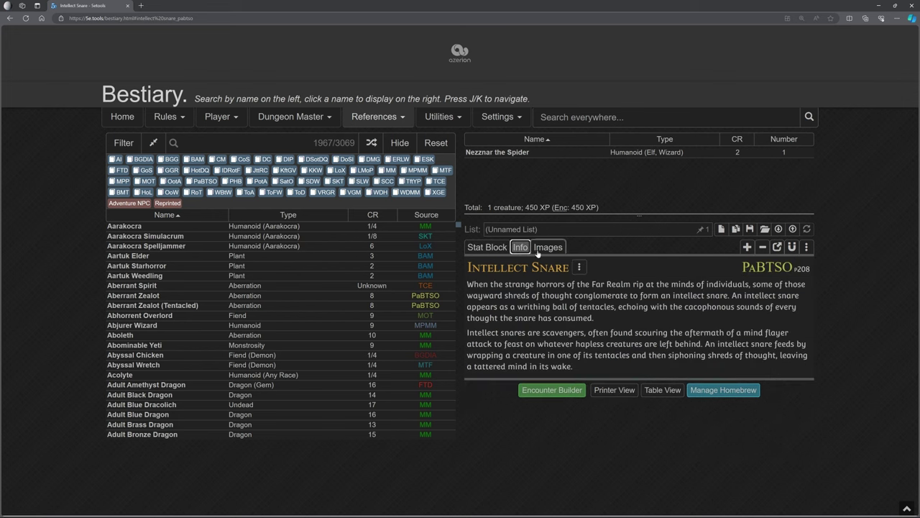
click(549, 248)
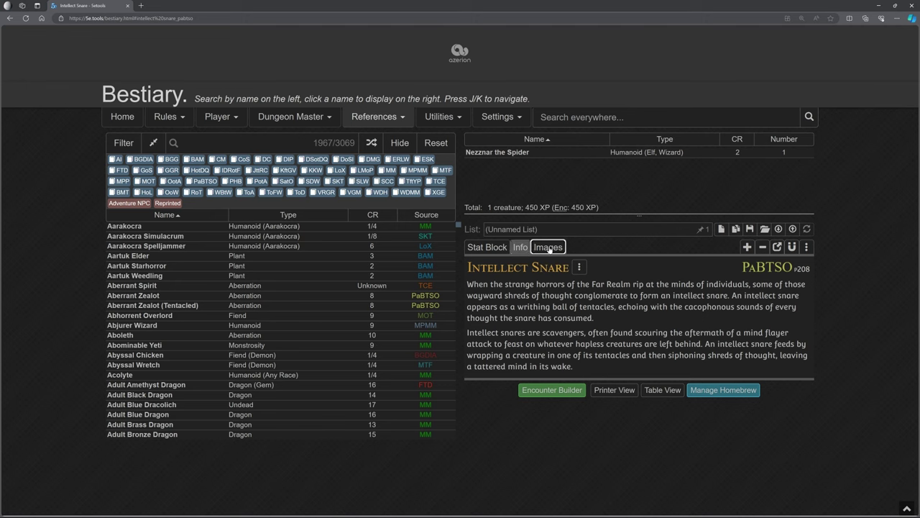
click(488, 248)
mouse_move(762, 273)
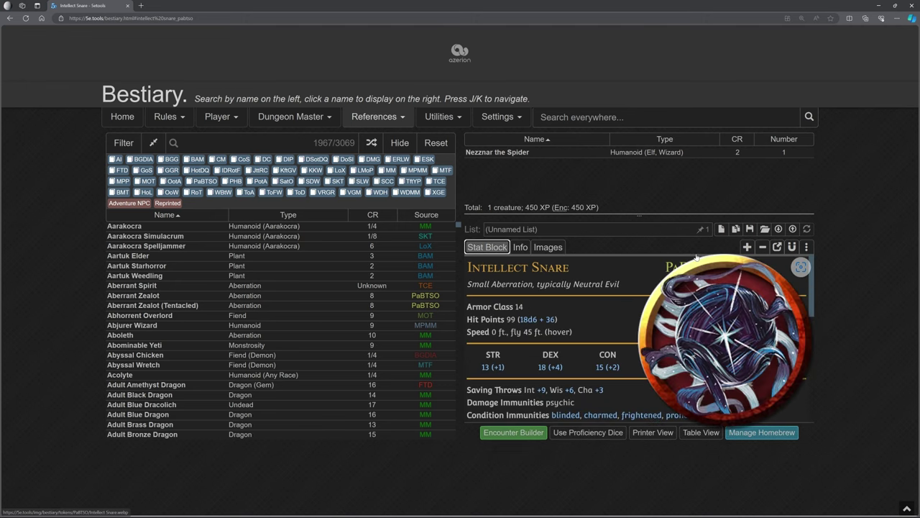
key(ctrl+minus)
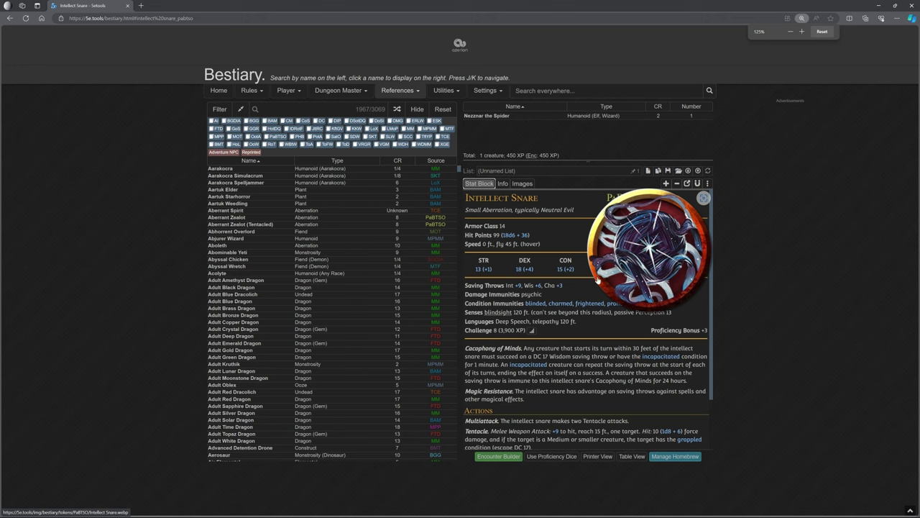
key(ctrl+minus)
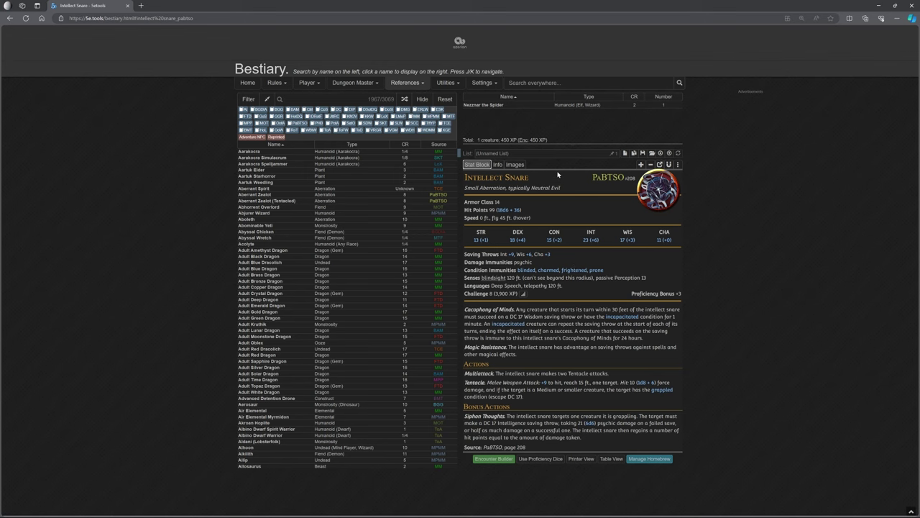
Step: Go back to the adventure's Appendix A bestiary list of creatures
click(11, 19)
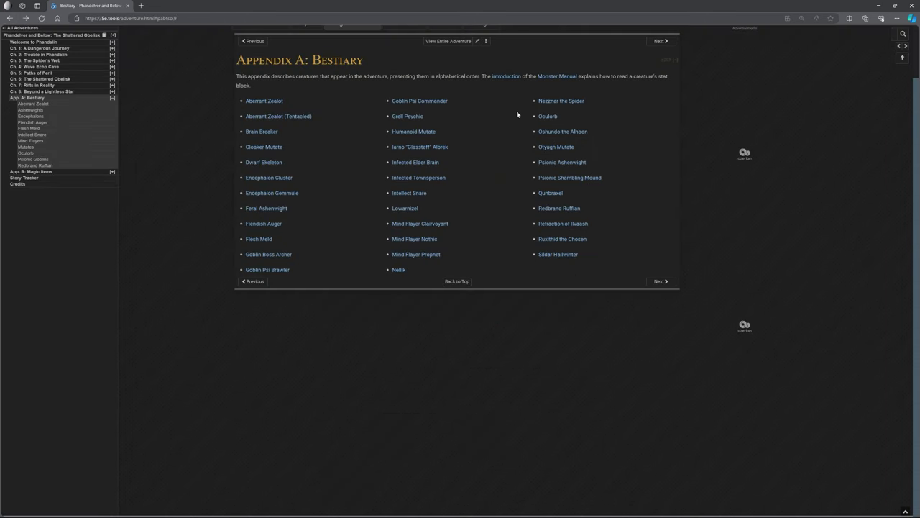
mouse_move(418, 146)
Step: Open the Grell Psychic entry and briefly highlight, then clear, the encounter XP text
mouse_move(407, 117)
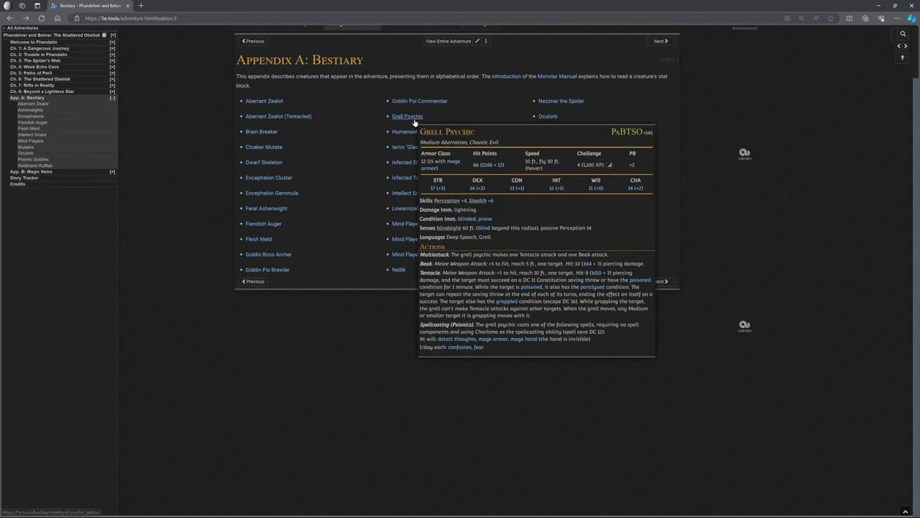
click(407, 117)
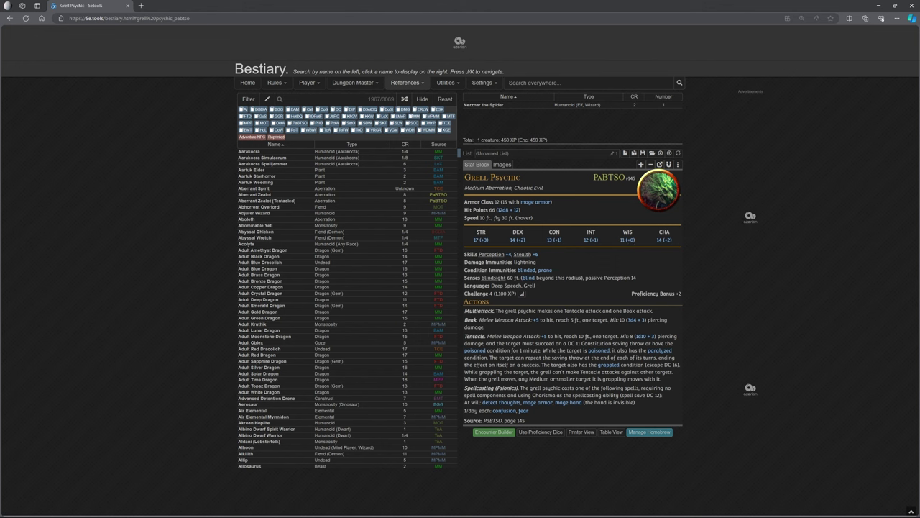
drag(476, 140, 563, 140)
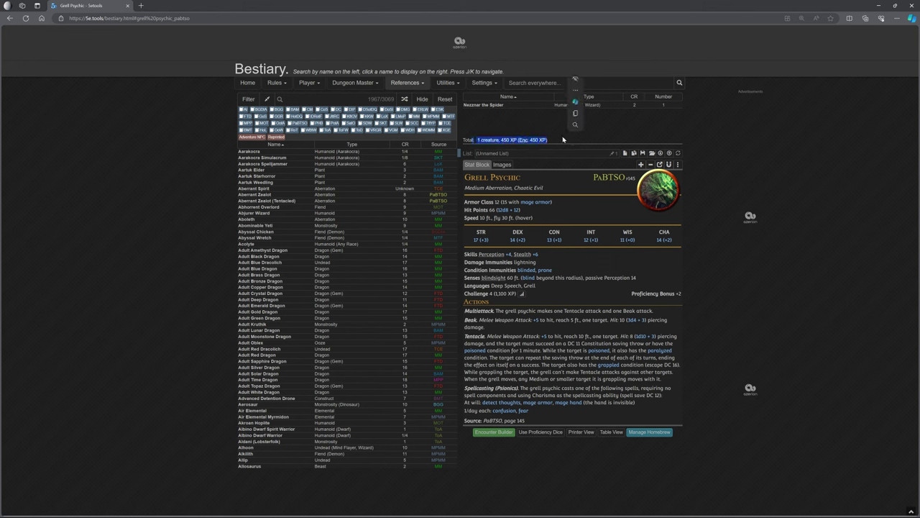
click(525, 128)
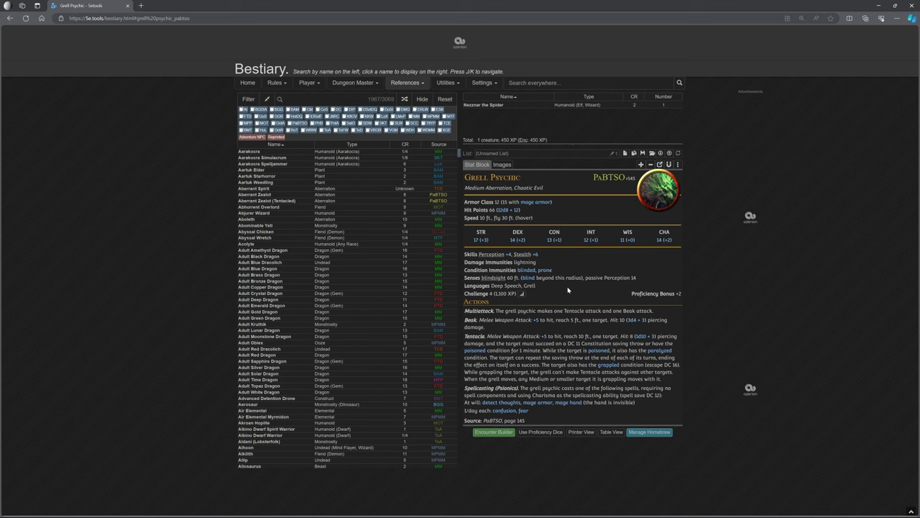
Step: Highlight the Challenge 4 (1,100 XP) line and zoom the page in twice
drag(465, 294, 519, 293)
key(ctrl+plus)
mouse_move(535, 304)
key(ctrl+plus)
key(ctrl+plus)
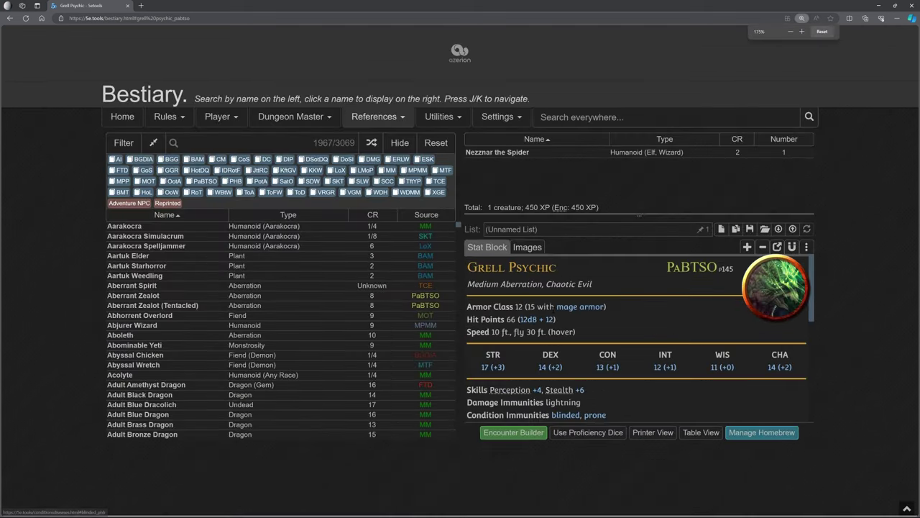
scroll(535, 304, down, 2)
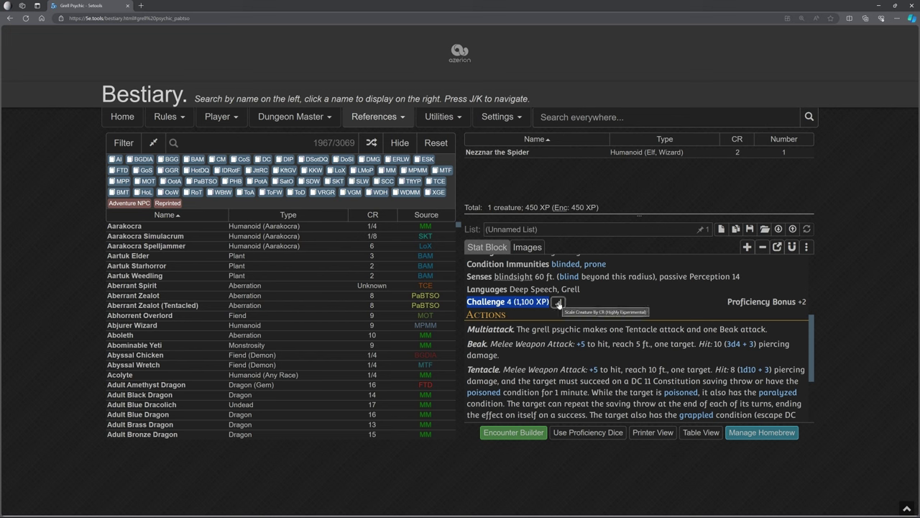
Step: Try scaling the Grell Psychic down to Challenge 3, then restore the original Challenge 4
click(558, 303)
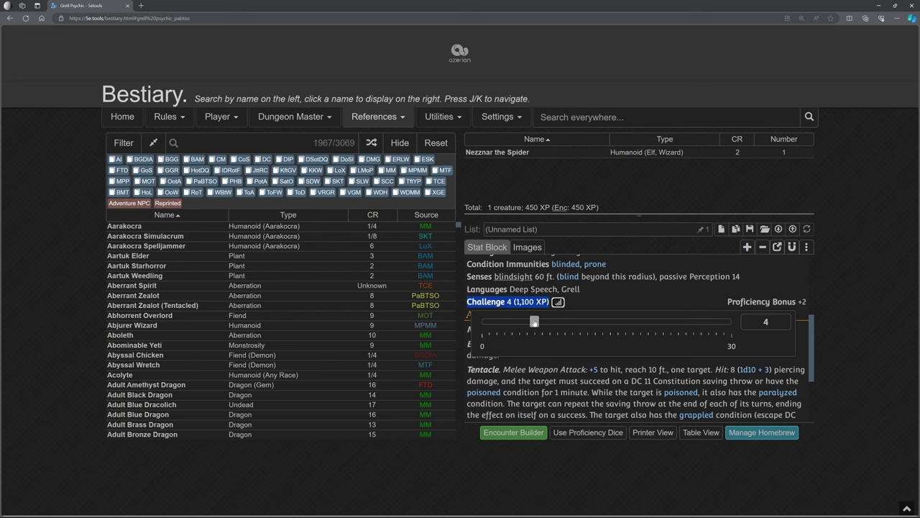
drag(535, 322, 531, 322)
scroll(669, 310, up, 4)
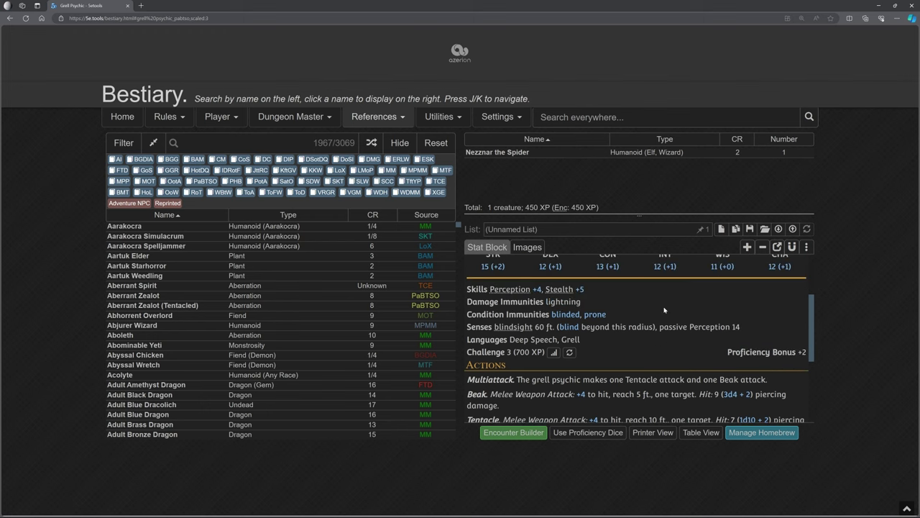
scroll(665, 310, down, 5)
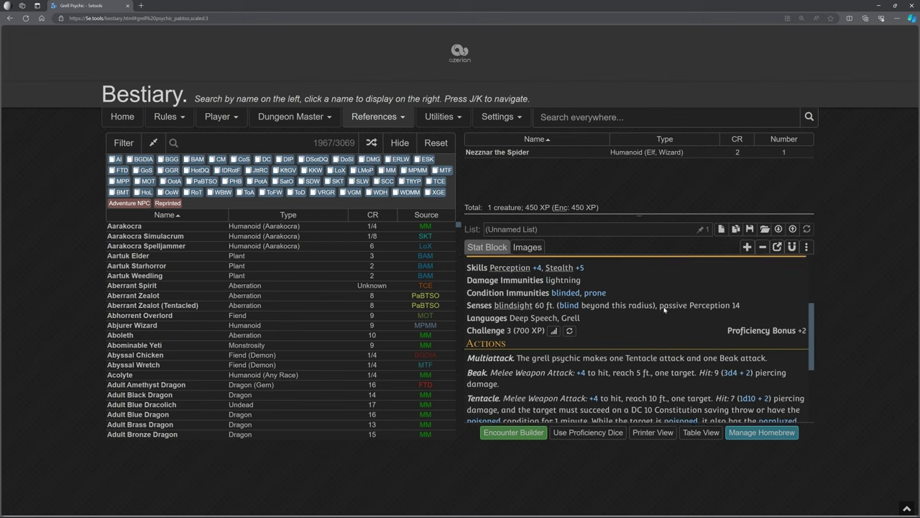
scroll(581, 332, up, 3)
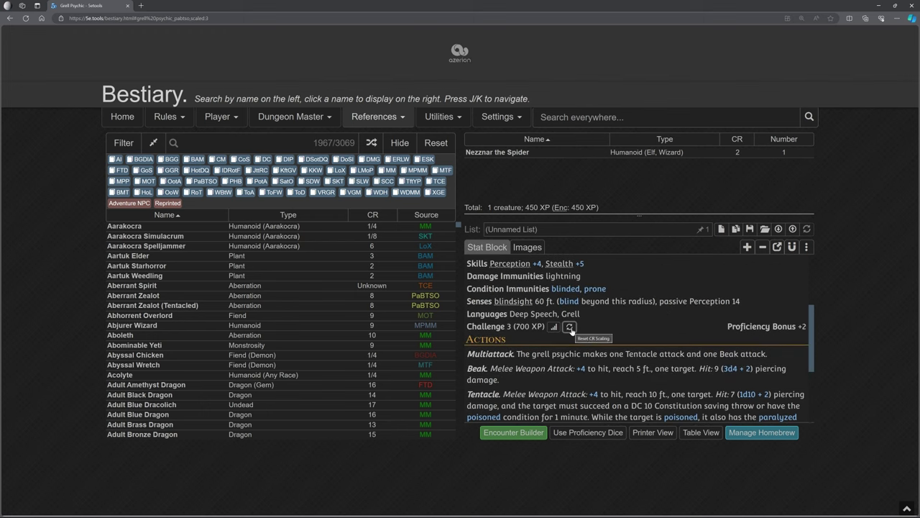
click(569, 328)
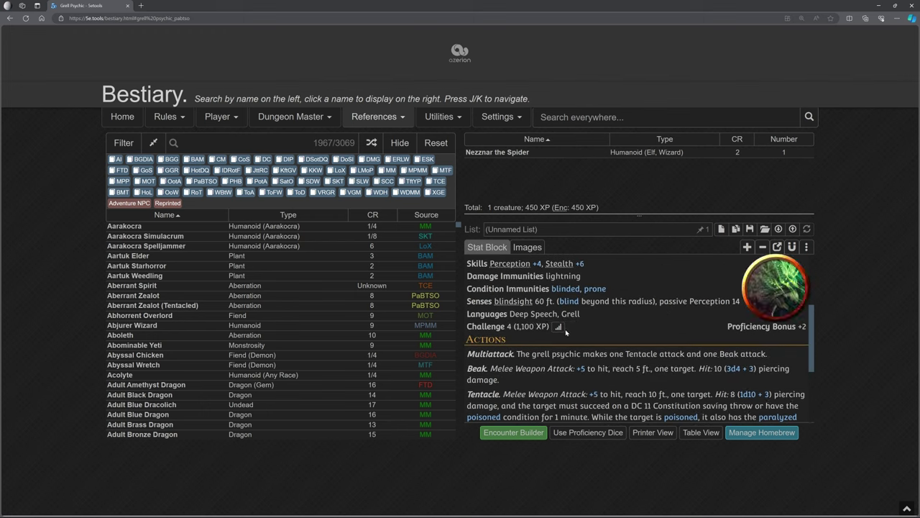
Step: Scale the Grell Psychic up to Challenge 6 and review the updated stat block
click(559, 327)
drag(535, 346, 552, 347)
scroll(624, 329, up, 2)
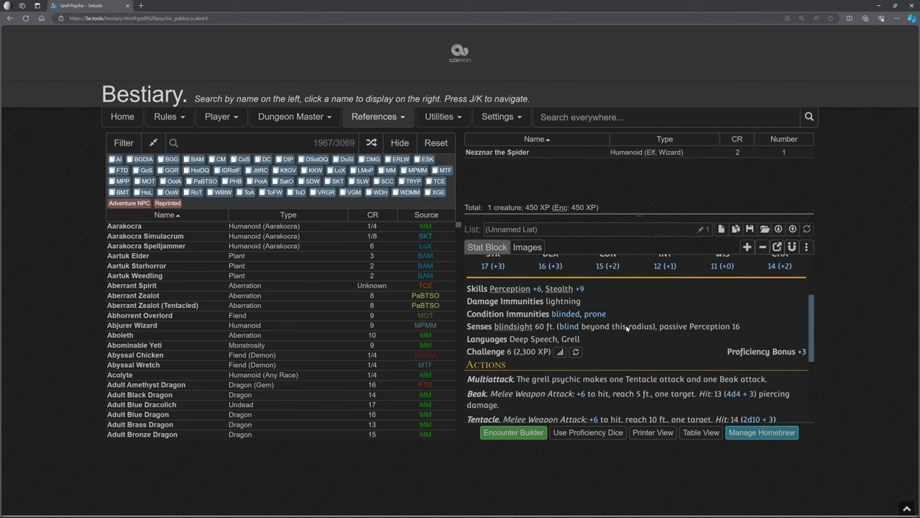
scroll(627, 329, up, 1)
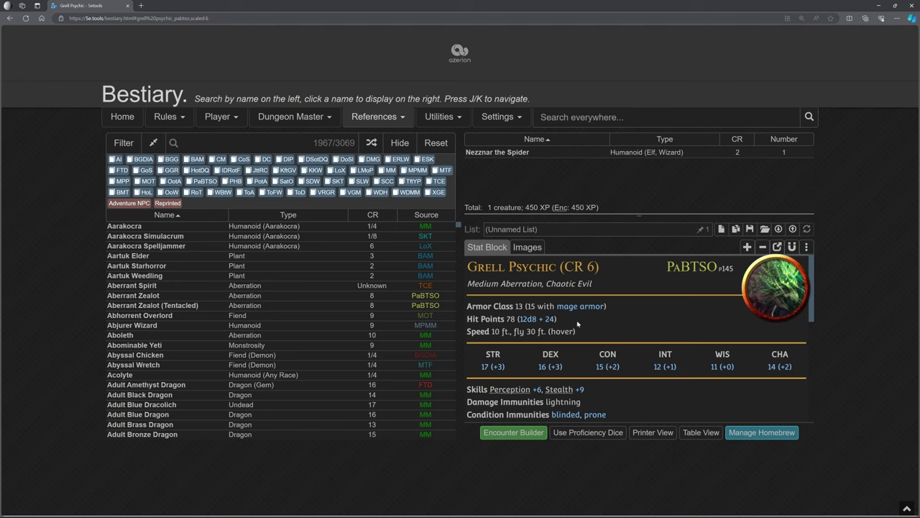
scroll(632, 327, down, 2)
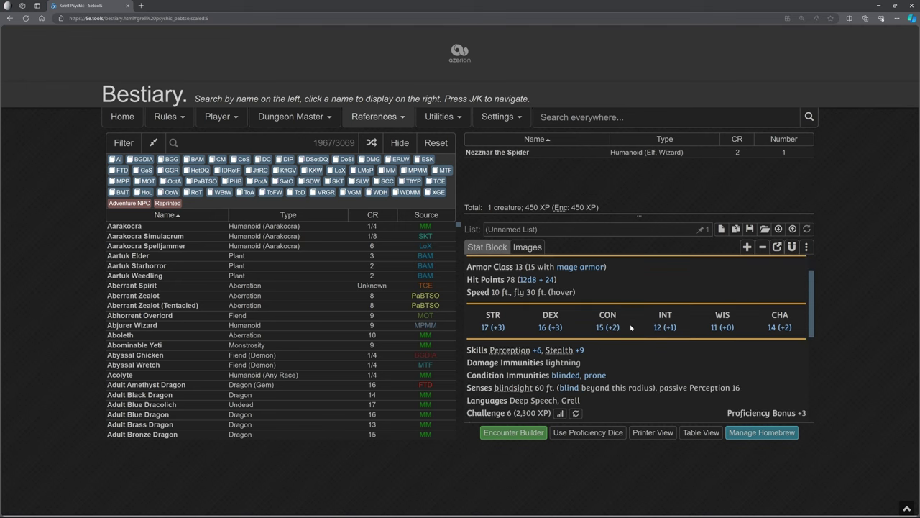
scroll(631, 327, down, 5)
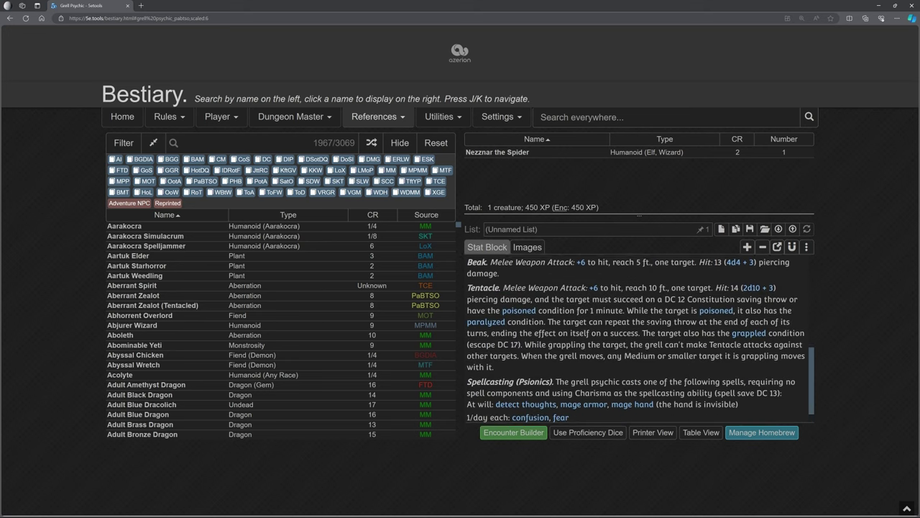
scroll(636, 338, up, 1)
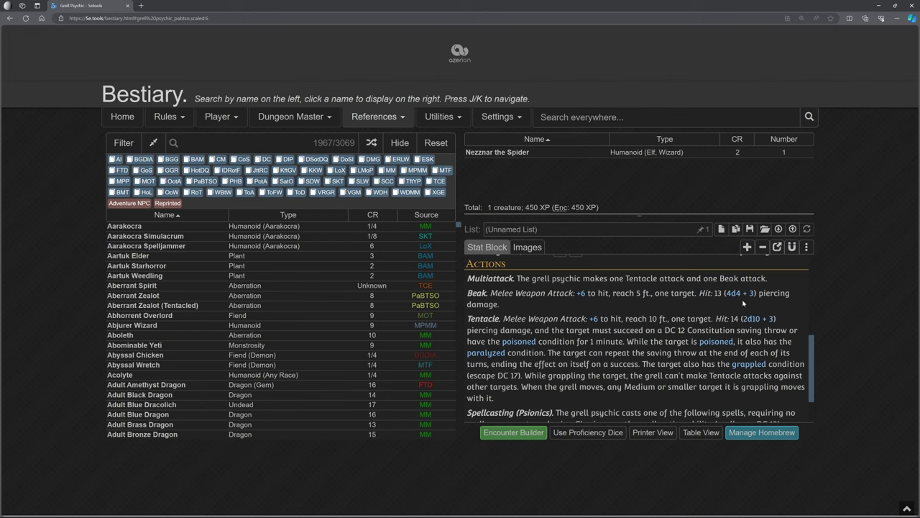
scroll(693, 317, down, 1)
scroll(640, 336, down, 1)
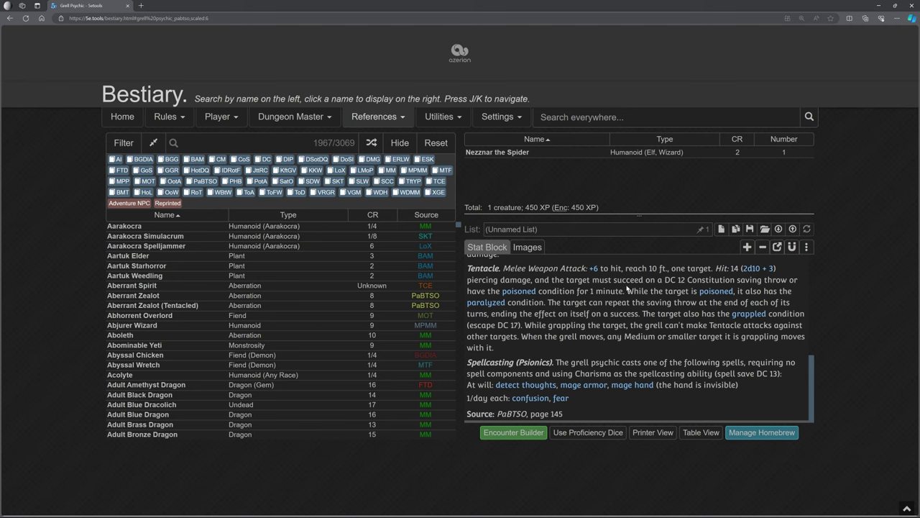
Step: Zoom out and select all text of the CR 6 Grell Psychic stat block
key(ctrl+minus)
key(ctrl+minus)
key(ctrl+minus)
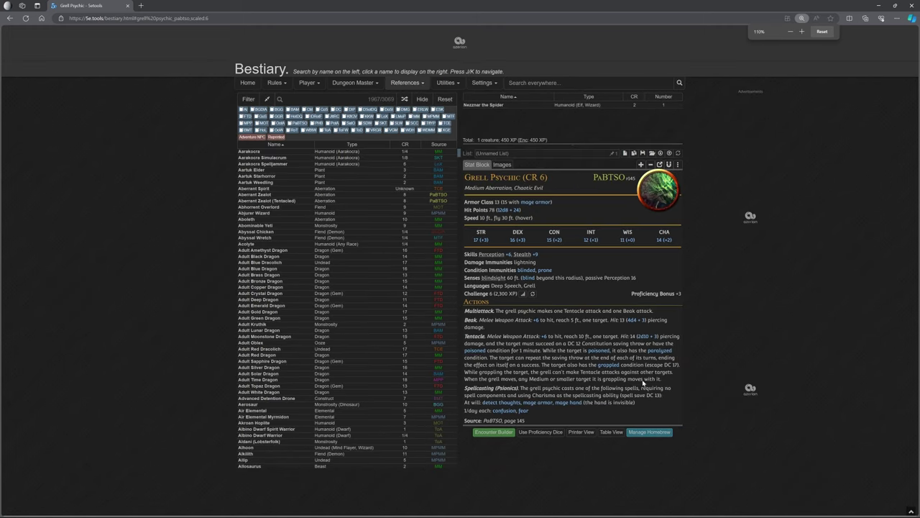
drag(554, 423, 466, 180)
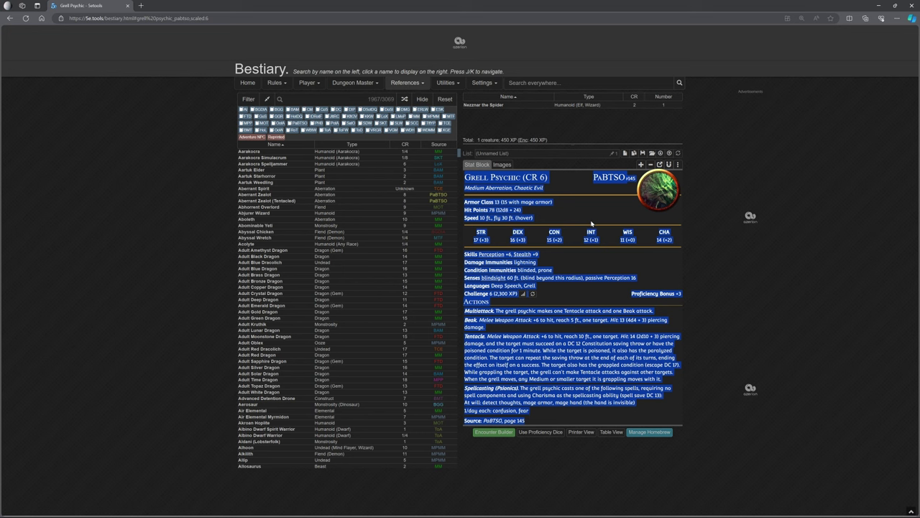
click(695, 282)
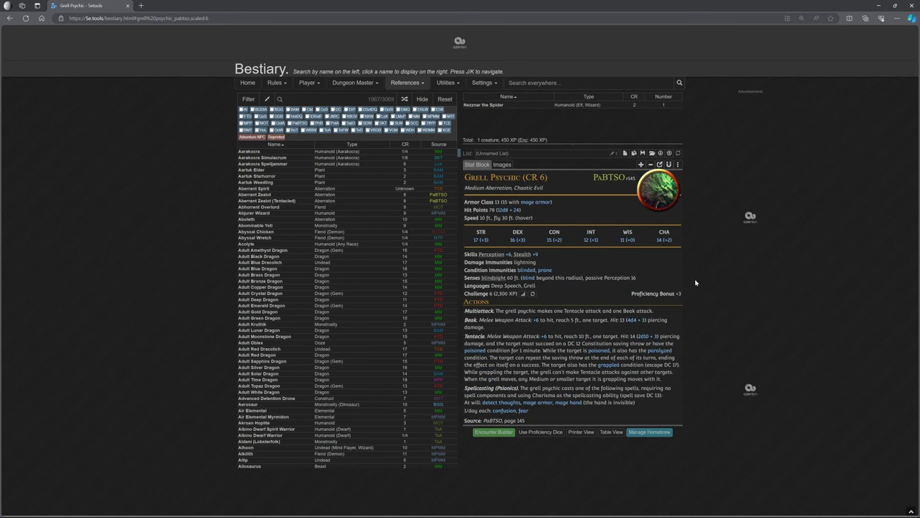